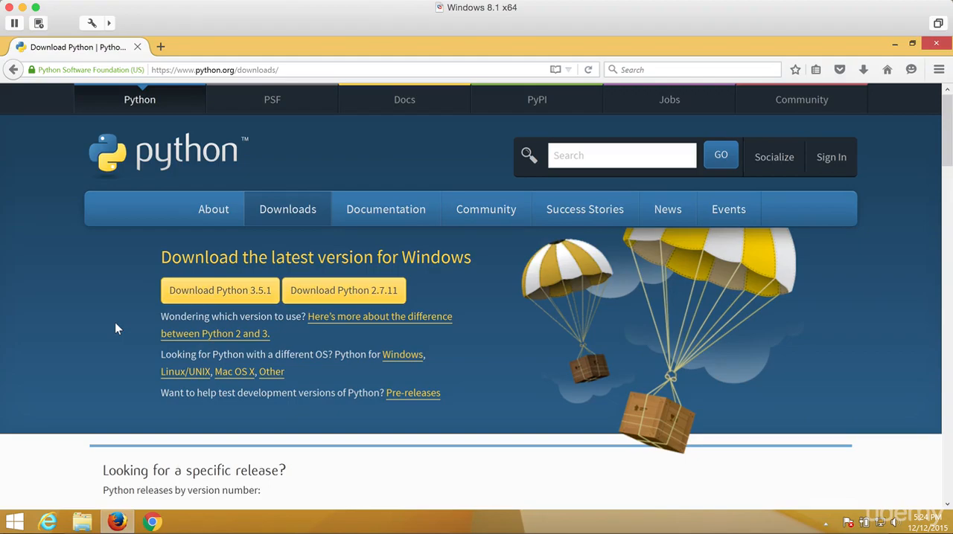
Step: Open the page on the difference between Python 2 and 3 in a new tab, view it and close it
{"action": "middle_click", "coordinate": [325, 330]}
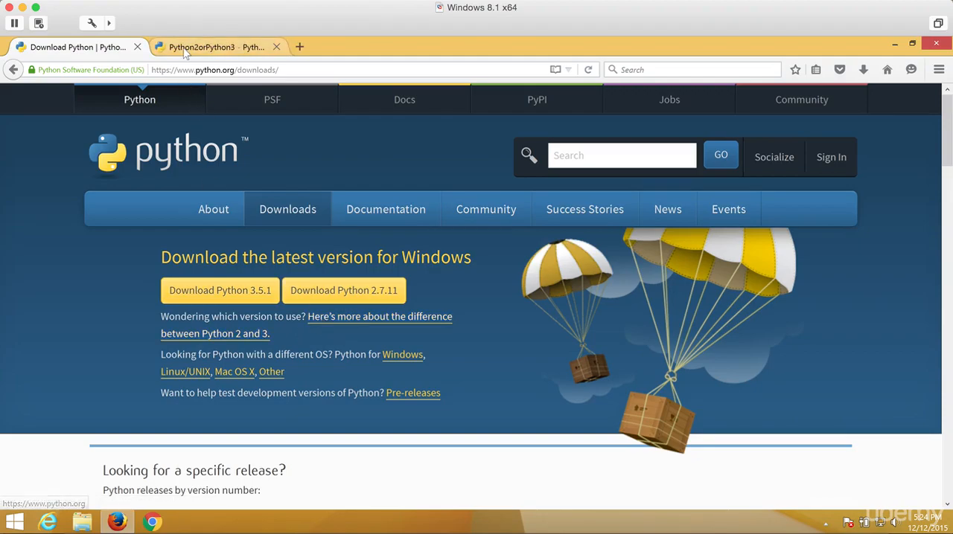
{"action": "left_click", "coordinate": [186, 52]}
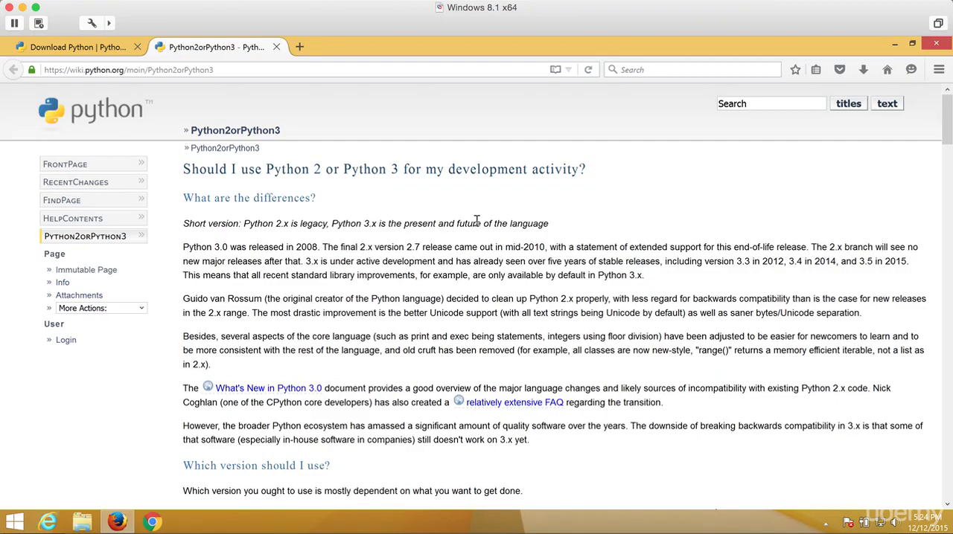
{"action": "left_click", "coordinate": [276, 47]}
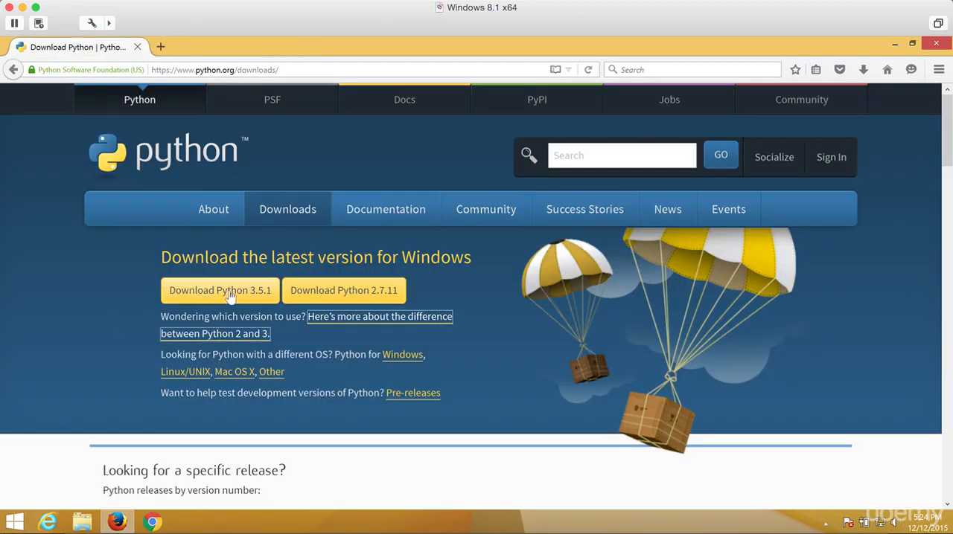
Step: Open the Python 3.4.3 download page from the list of specific releases
{"action": "scroll", "coordinate": [42, 339], "scroll_direction": "down", "scroll_amount": 5}
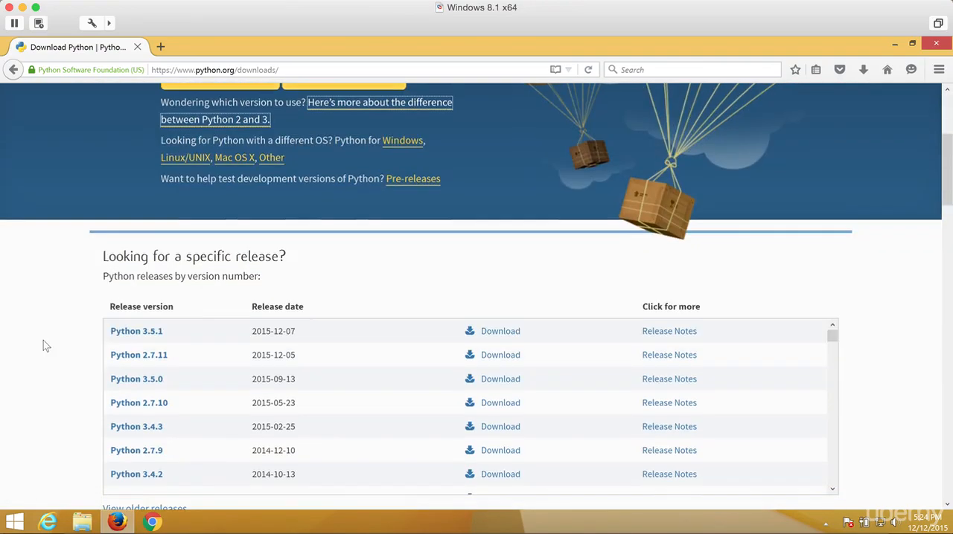
{"action": "scroll", "coordinate": [43, 340], "scroll_direction": "down", "scroll_amount": 2}
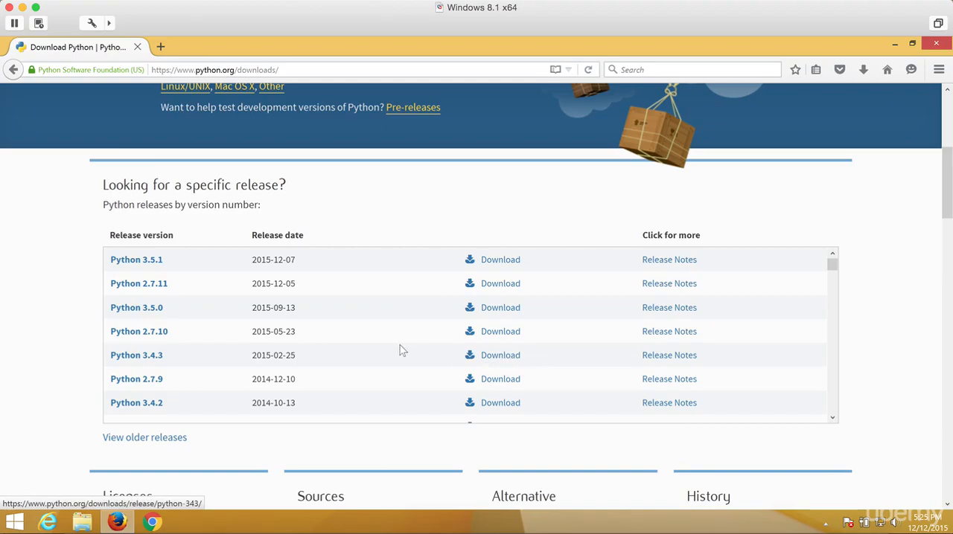
{"action": "scroll", "coordinate": [400, 349], "scroll_direction": "up", "scroll_amount": 5}
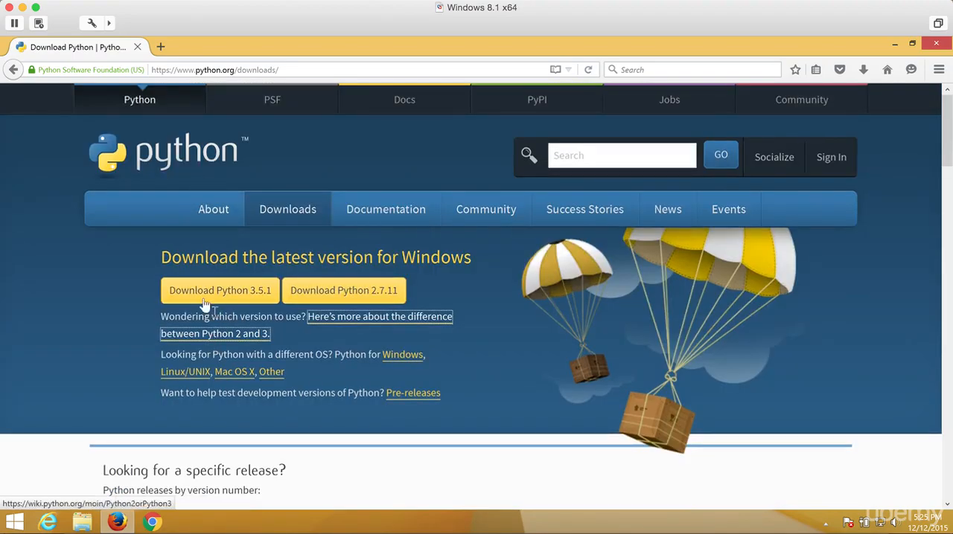
{"action": "scroll", "coordinate": [330, 396], "scroll_direction": "down", "scroll_amount": 10}
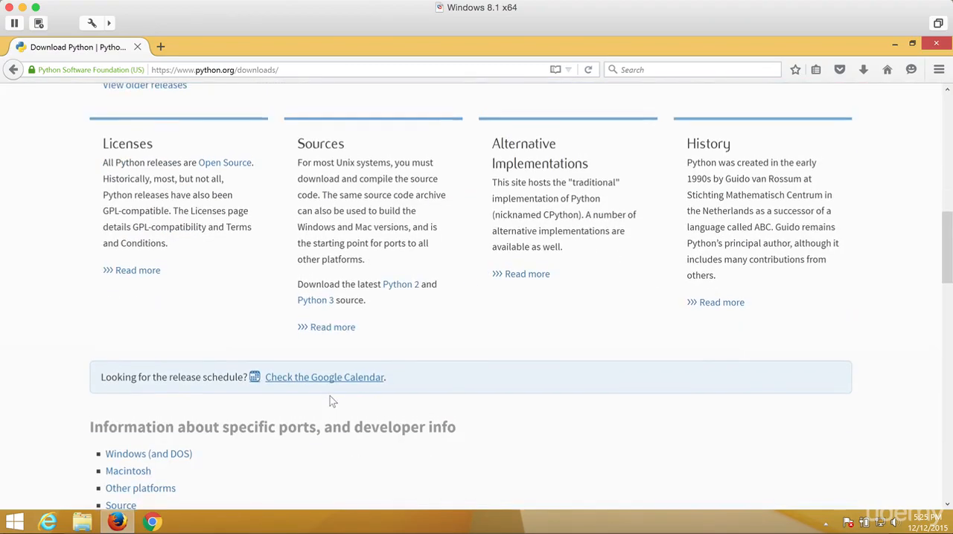
{"action": "scroll", "coordinate": [329, 399], "scroll_direction": "up", "scroll_amount": 9}
{"action": "scroll", "coordinate": [330, 399], "scroll_direction": "down", "scroll_amount": 2}
{"action": "scroll", "coordinate": [331, 399], "scroll_direction": "down", "scroll_amount": 2}
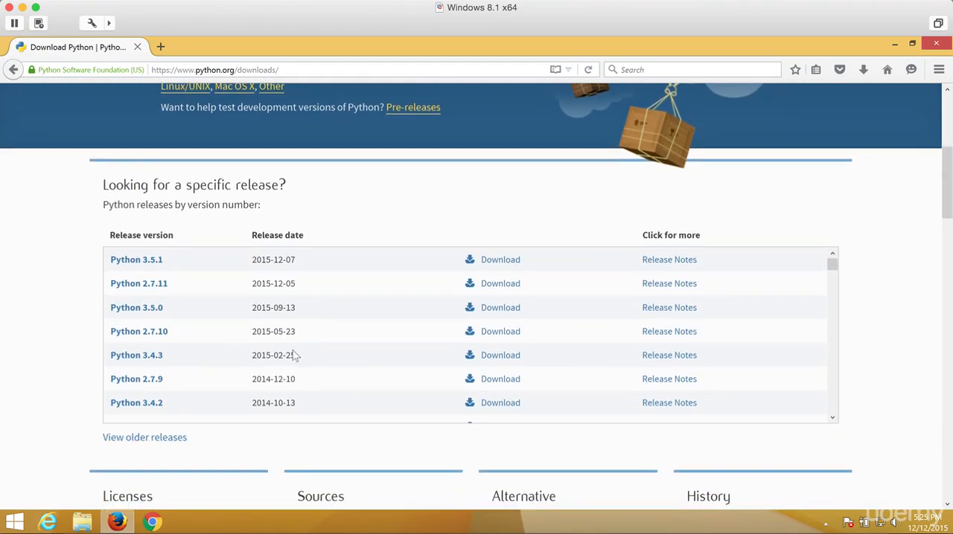
{"action": "left_click", "coordinate": [503, 361]}
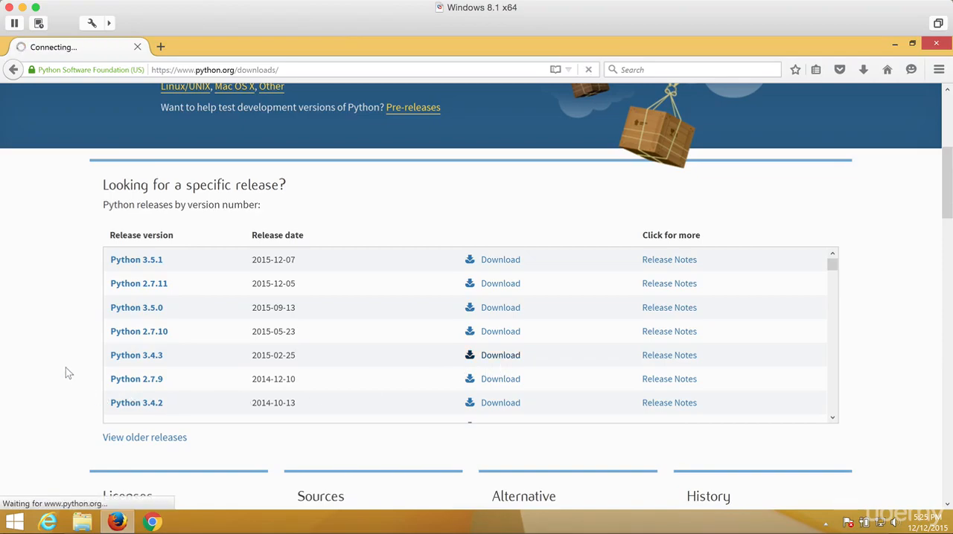
Step: Look through the Python 3.4.3 release page down to its Windows installer files, and close the browser
{"action": "scroll", "coordinate": [67, 367], "scroll_direction": "down", "scroll_amount": 8}
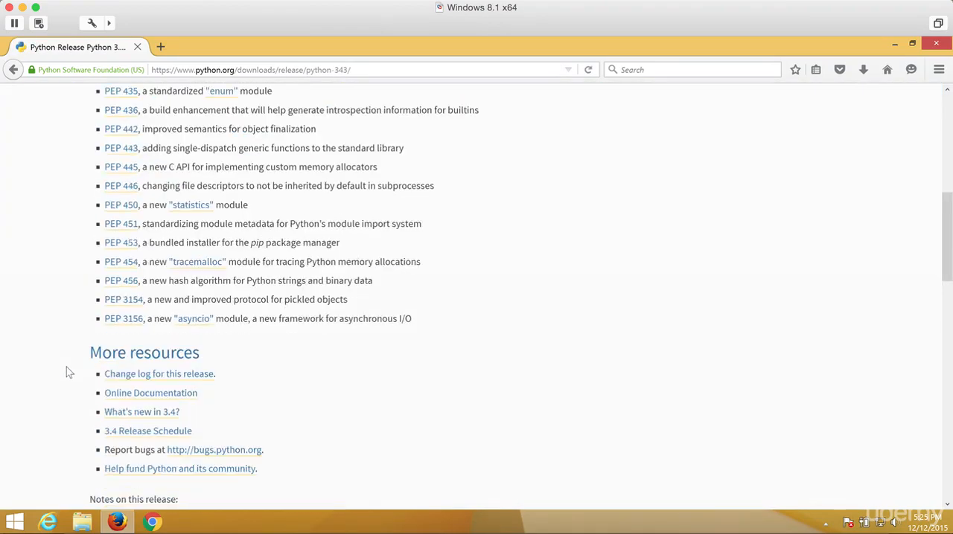
{"action": "scroll", "coordinate": [66, 367], "scroll_direction": "up", "scroll_amount": 1}
{"action": "scroll", "coordinate": [66, 367], "scroll_direction": "down", "scroll_amount": 9}
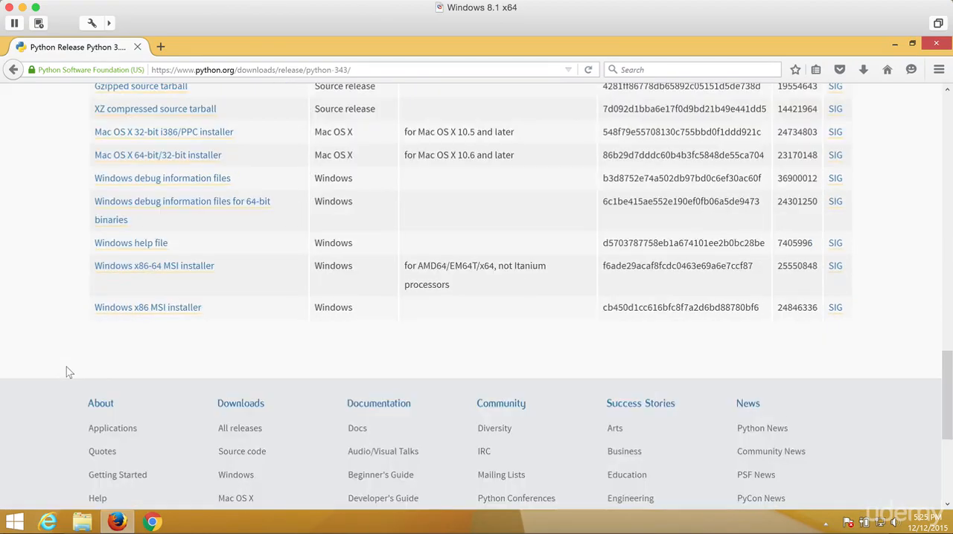
{"action": "scroll", "coordinate": [67, 367], "scroll_direction": "up", "scroll_amount": 2}
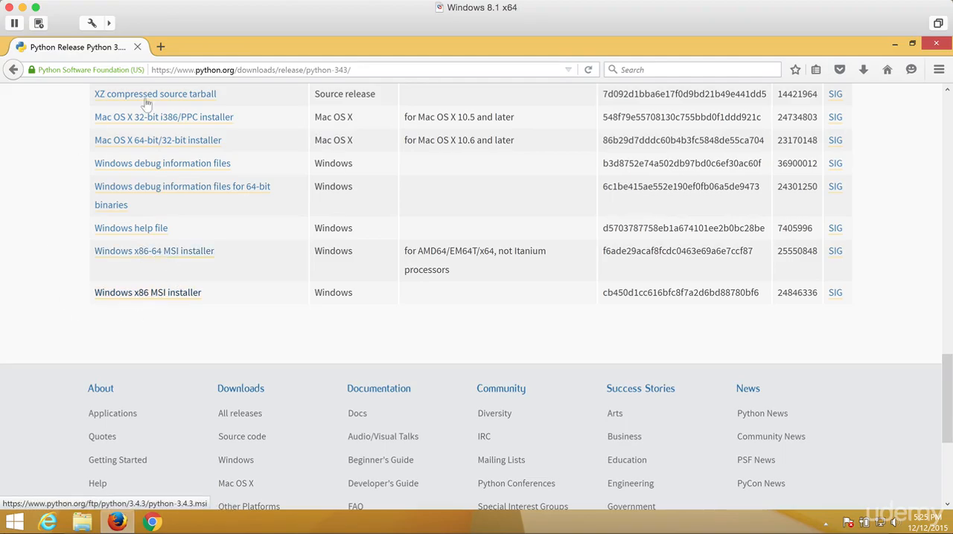
{"action": "left_click", "coordinate": [936, 46]}
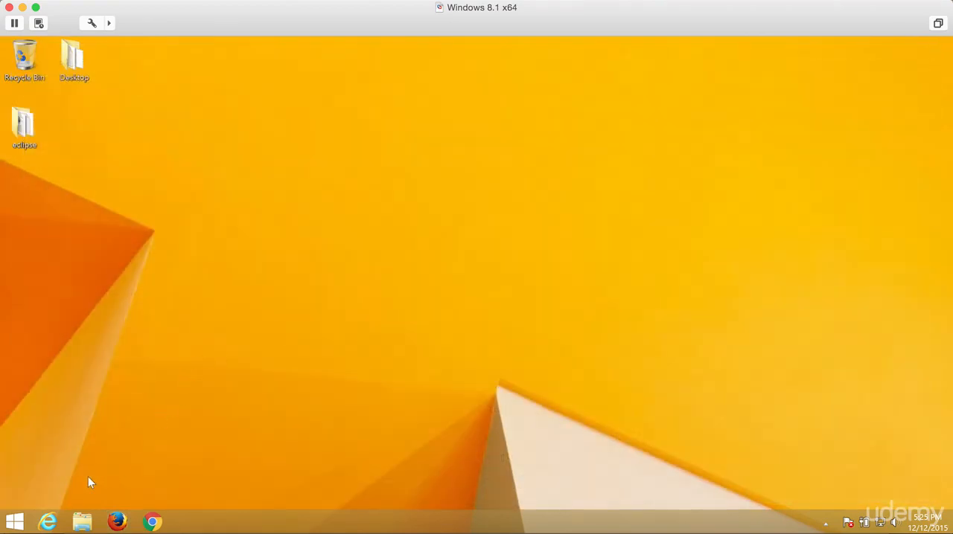
Step: Switch to File Explorer, open the Downloads folder and select the python-3.4.3.amd64 installer
{"action": "left_click", "coordinate": [82, 521]}
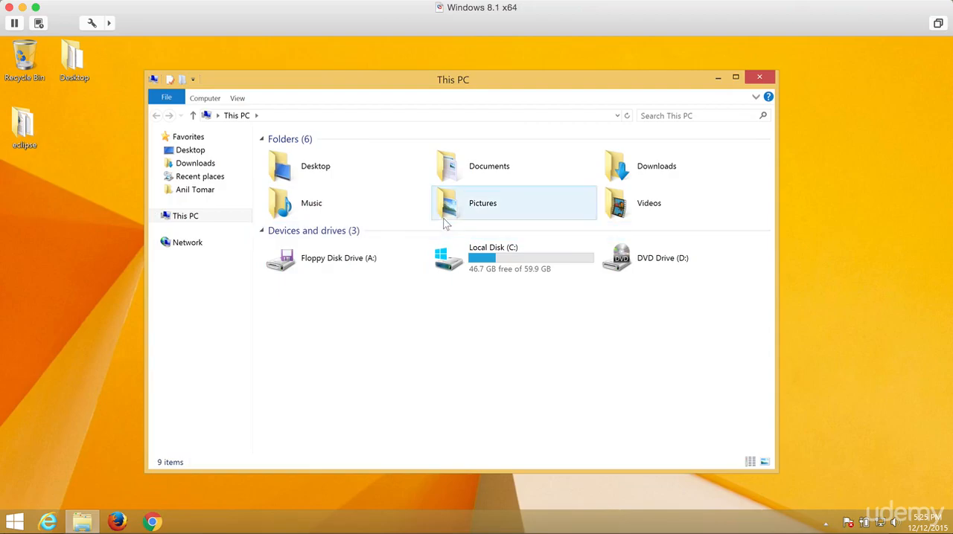
{"action": "left_click", "coordinate": [195, 164]}
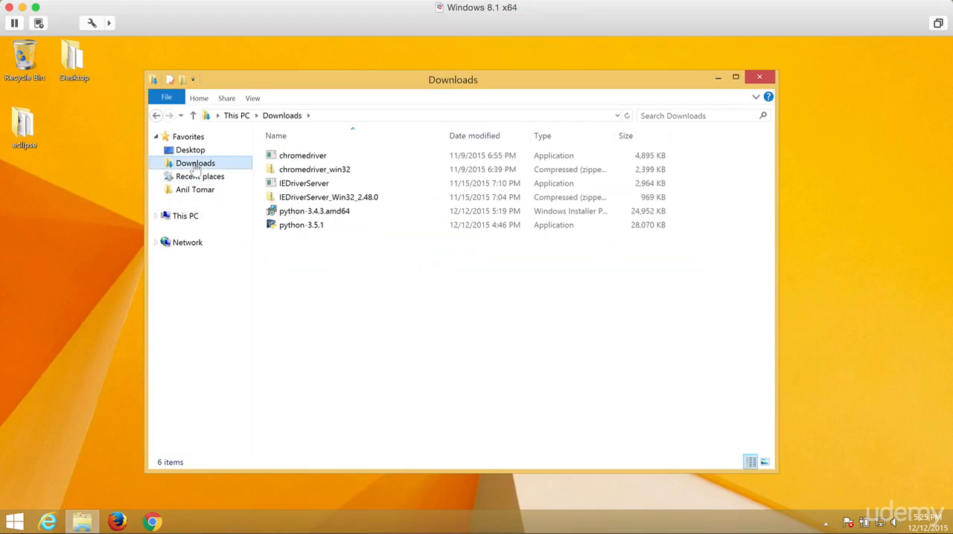
{"action": "left_click", "coordinate": [378, 226]}
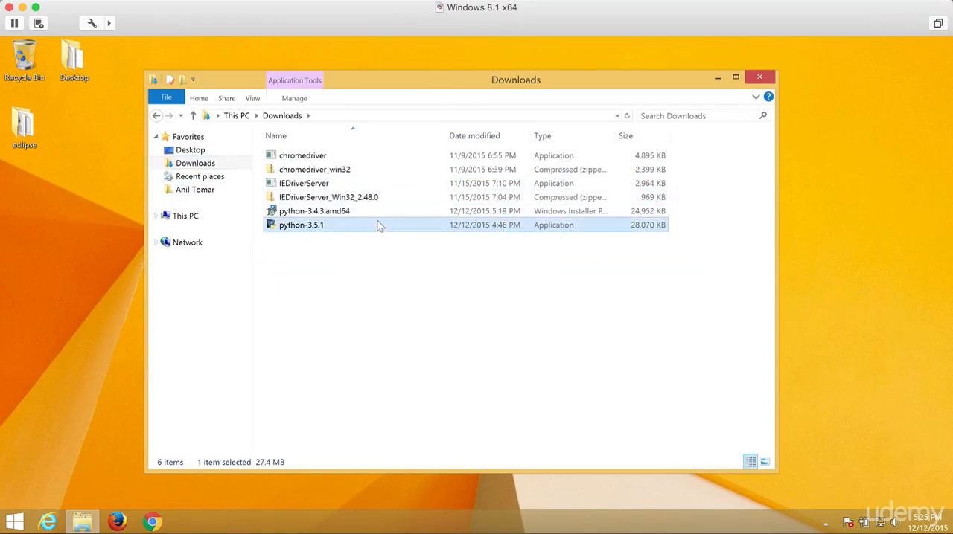
{"action": "left_click", "coordinate": [381, 211]}
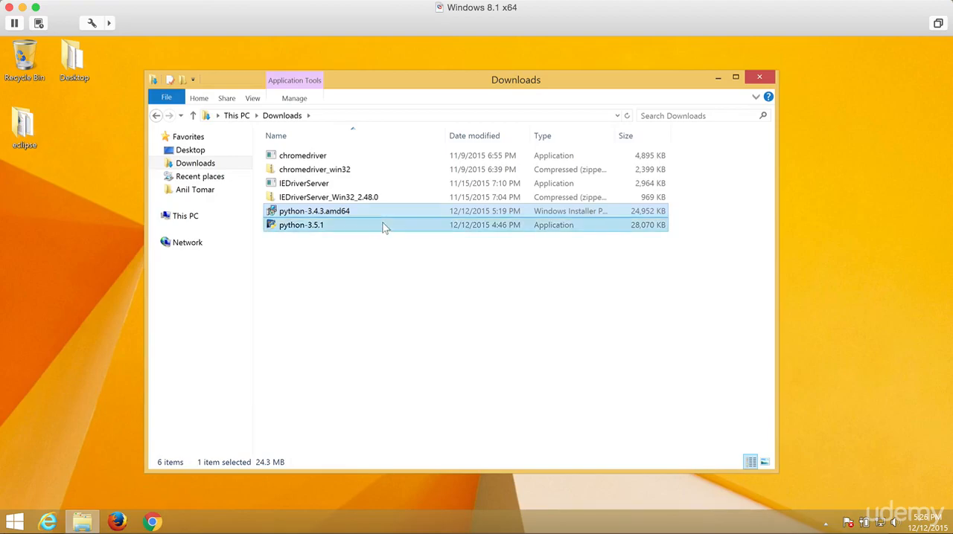
{"action": "left_click", "coordinate": [383, 225]}
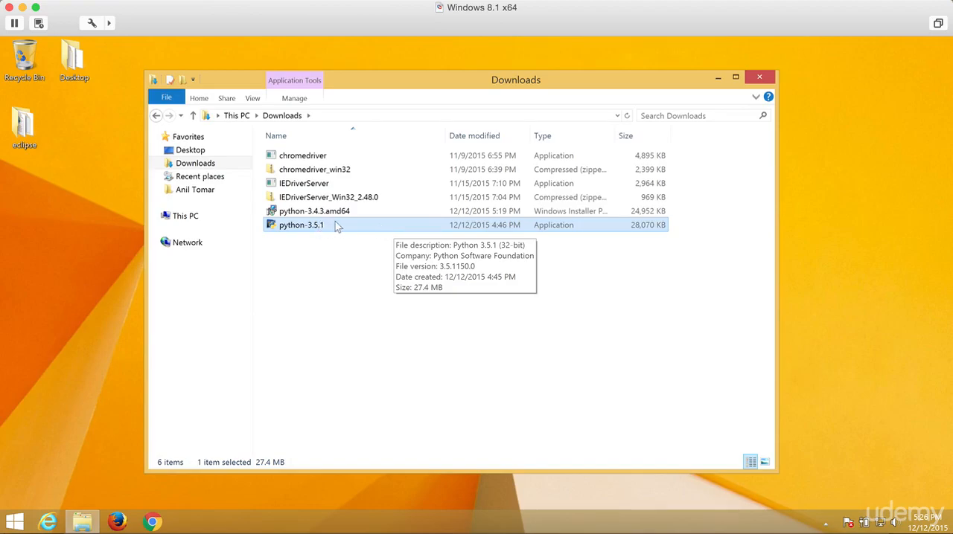
{"action": "left_click", "coordinate": [393, 210]}
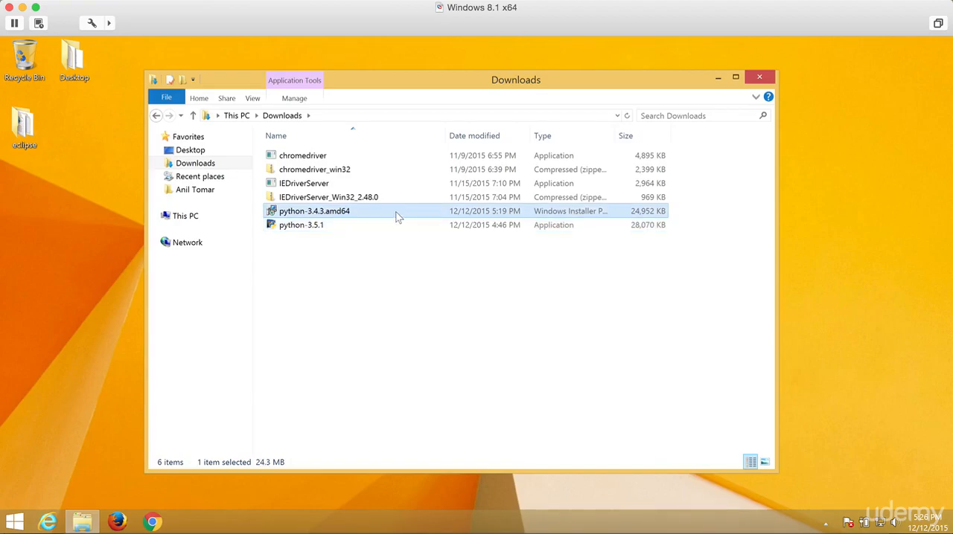
Step: Install Python 3.4.3 (64-bit) for all users in C:\Python34\ with the default features, allowing the system changes, and close the Downloads folder
{"action": "double_click", "coordinate": [396, 212]}
{"action": "left_click", "coordinate": [500, 302]}
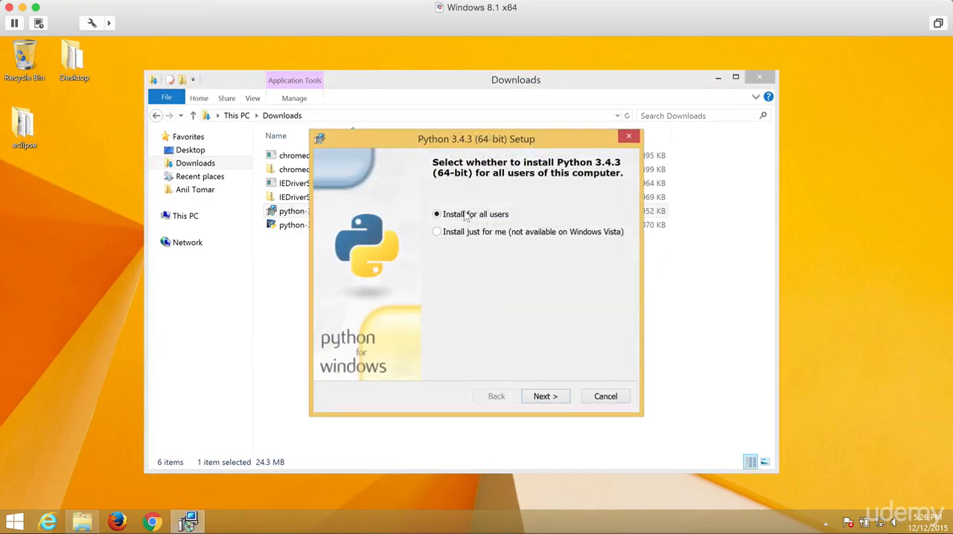
{"action": "left_click", "coordinate": [562, 400]}
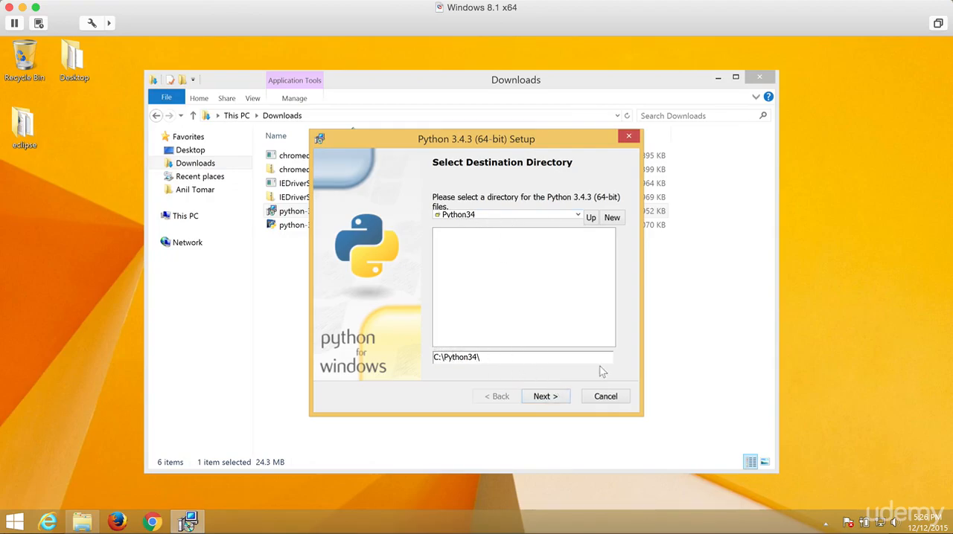
{"action": "left_click", "coordinate": [563, 402]}
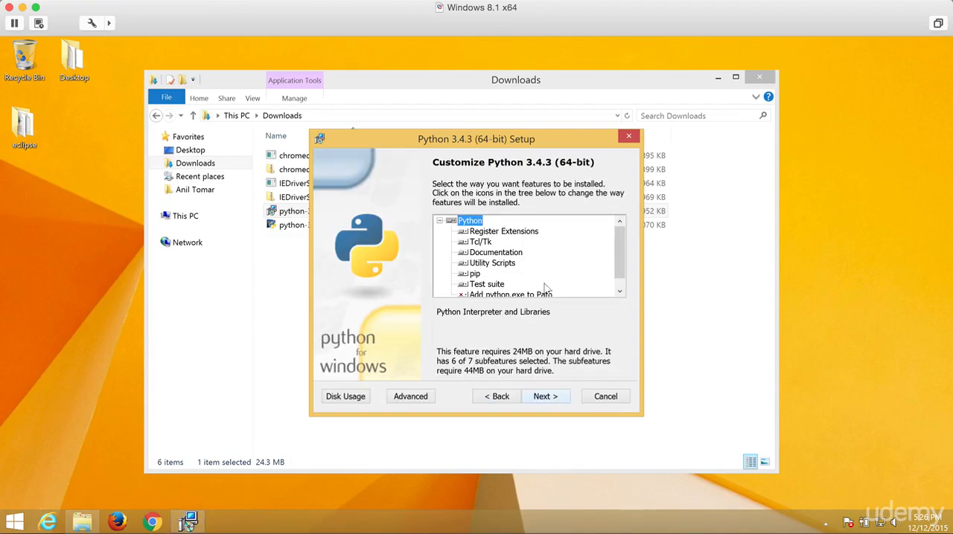
{"action": "left_click", "coordinate": [564, 402]}
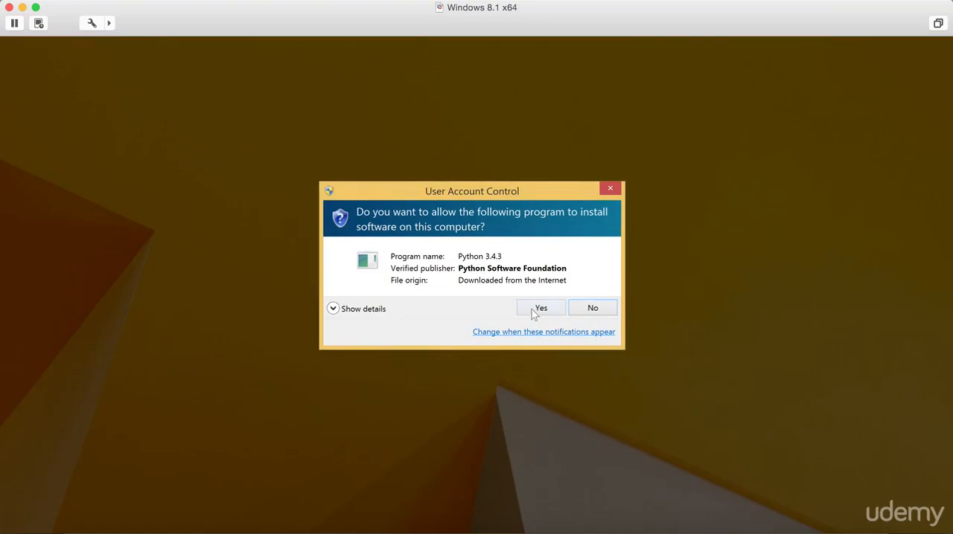
{"action": "left_click", "coordinate": [531, 309]}
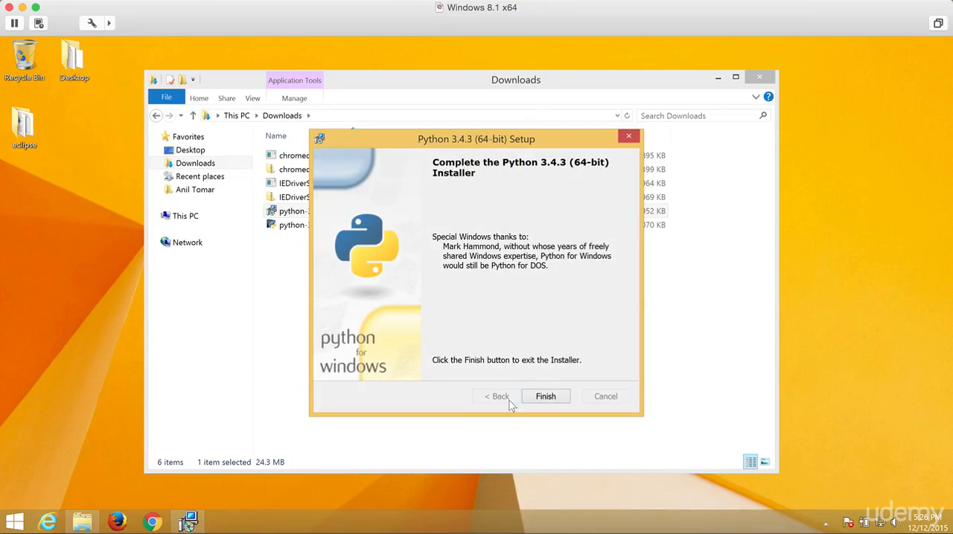
{"action": "left_click", "coordinate": [543, 397]}
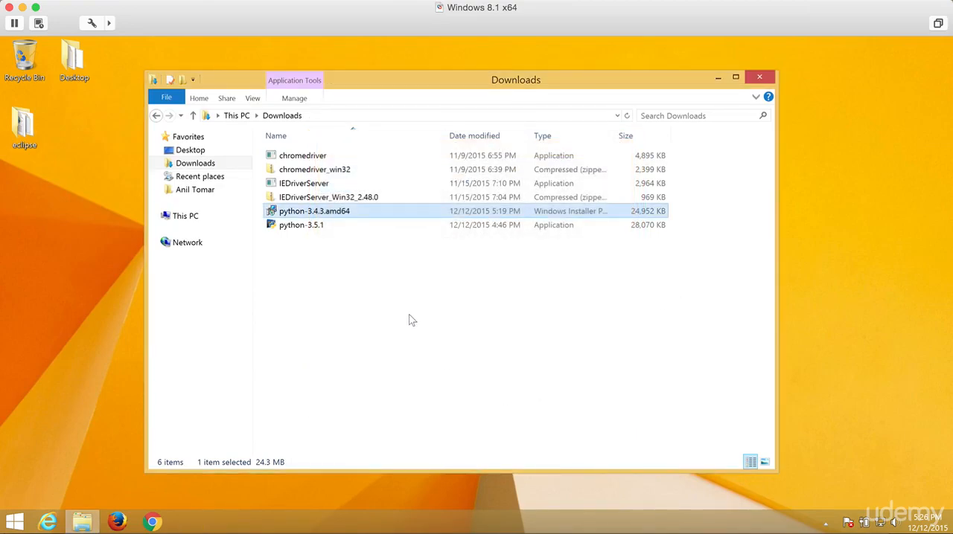
{"action": "left_click", "coordinate": [758, 79]}
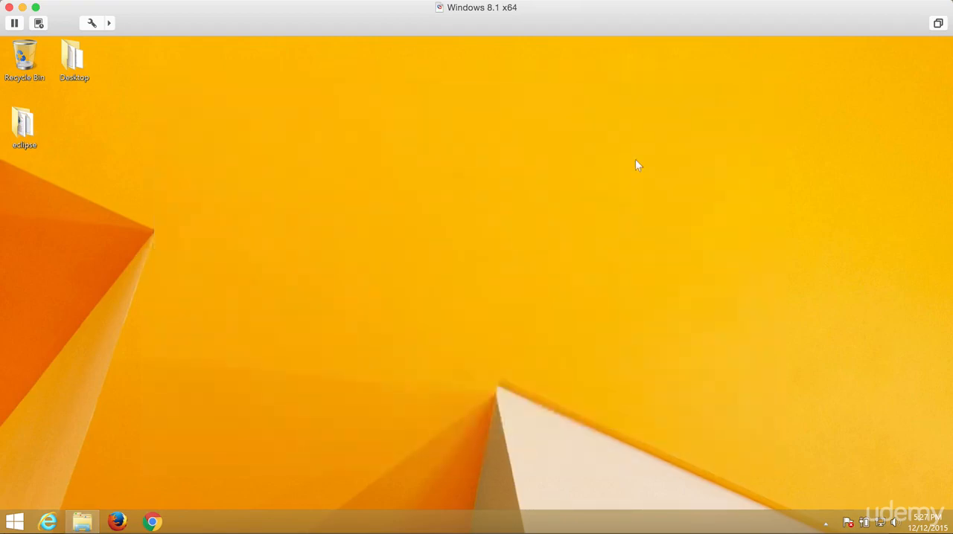
Step: Check Local Disk (C:) for the Python34 installation folder, and close the File Explorer window
{"action": "left_click", "coordinate": [77, 524]}
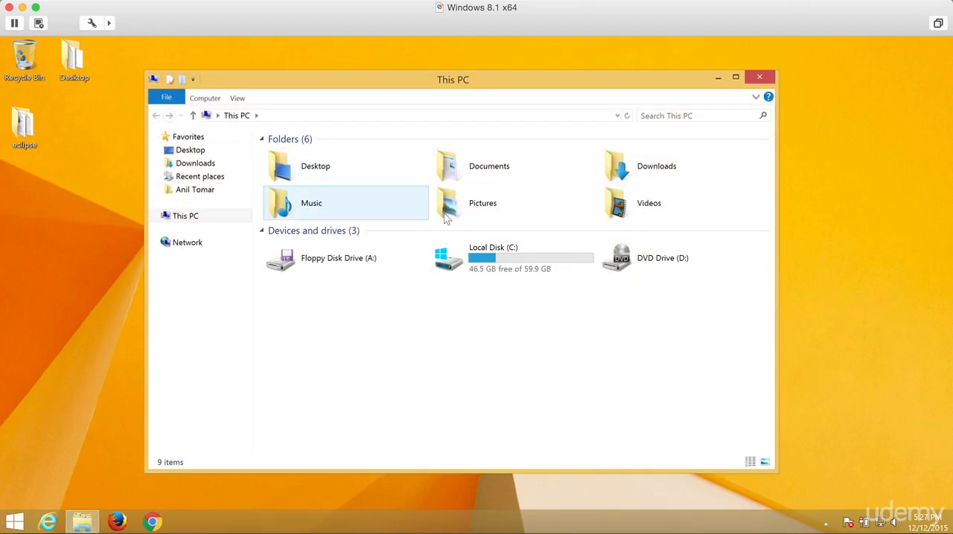
{"action": "double_click", "coordinate": [508, 255]}
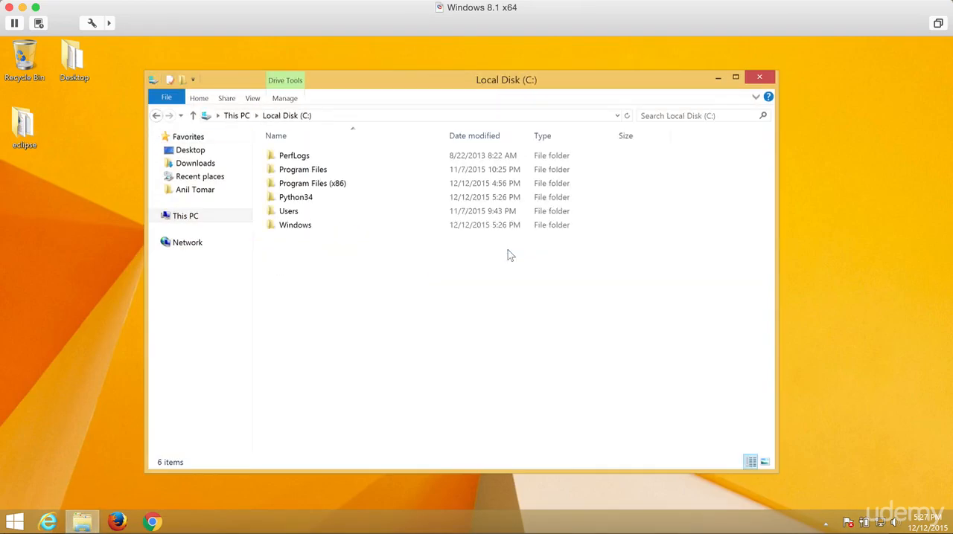
{"action": "left_click", "coordinate": [360, 198]}
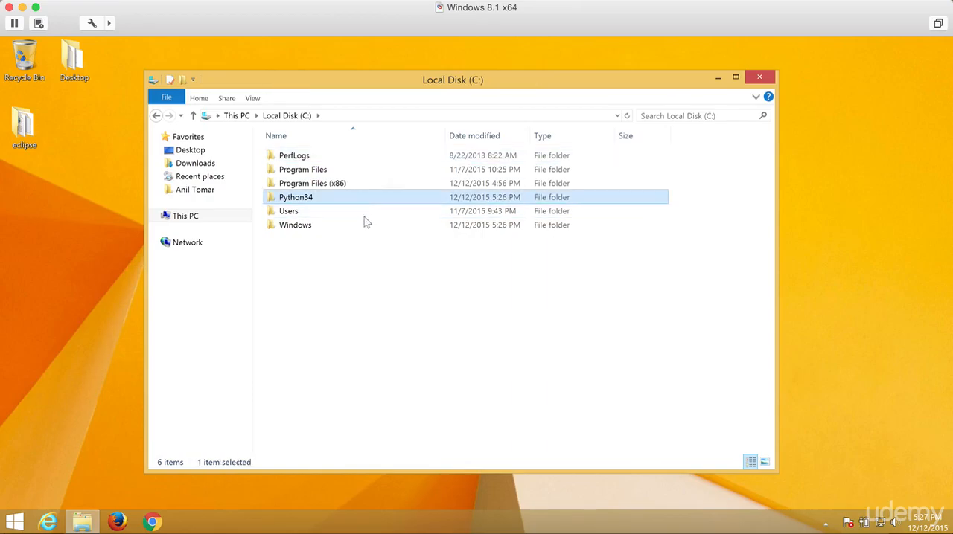
{"action": "left_click", "coordinate": [369, 331]}
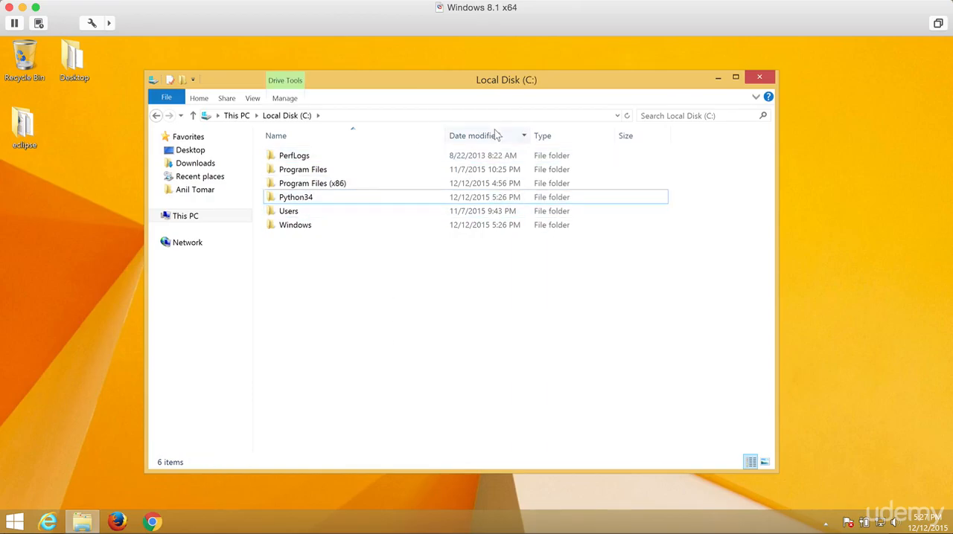
{"action": "left_click", "coordinate": [759, 78]}
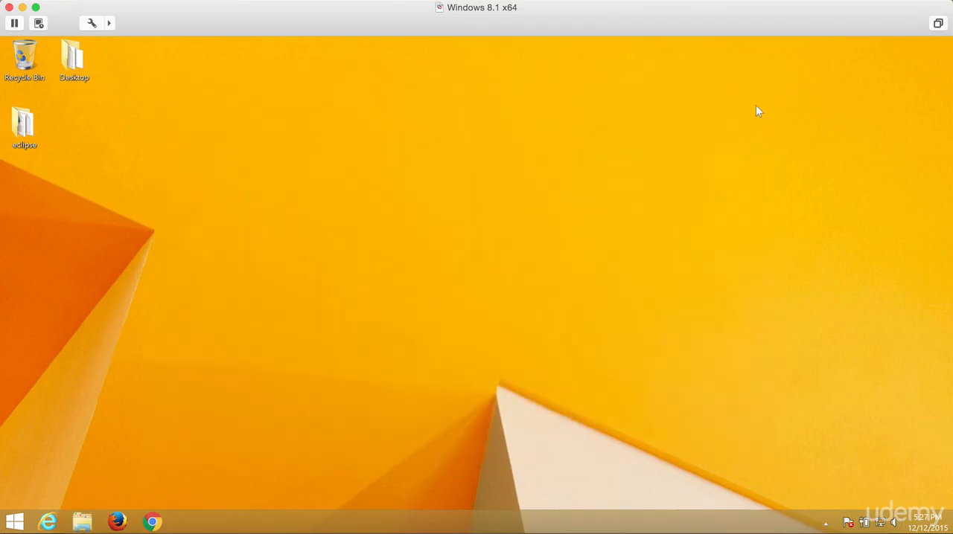